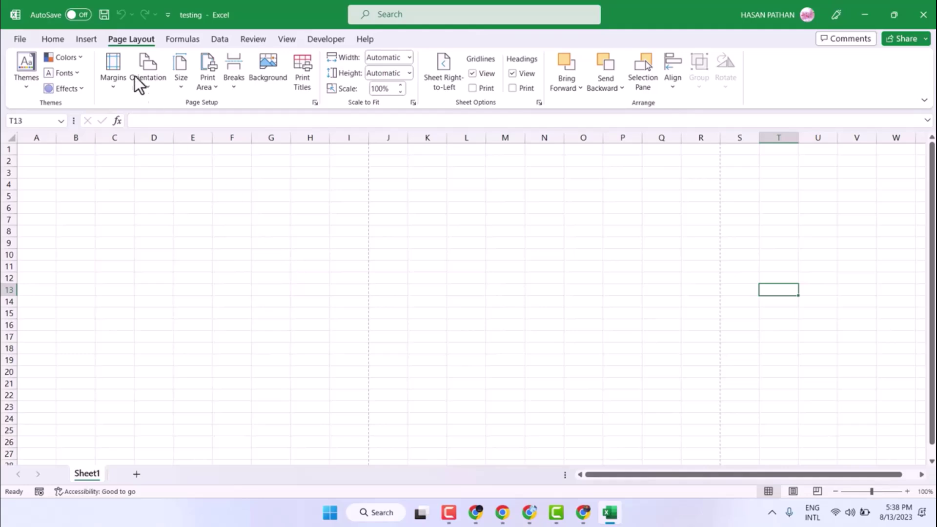
# Step: Enter m3 in cell D4 at 72-point font size and select the 3
pyautogui.click(53, 44)
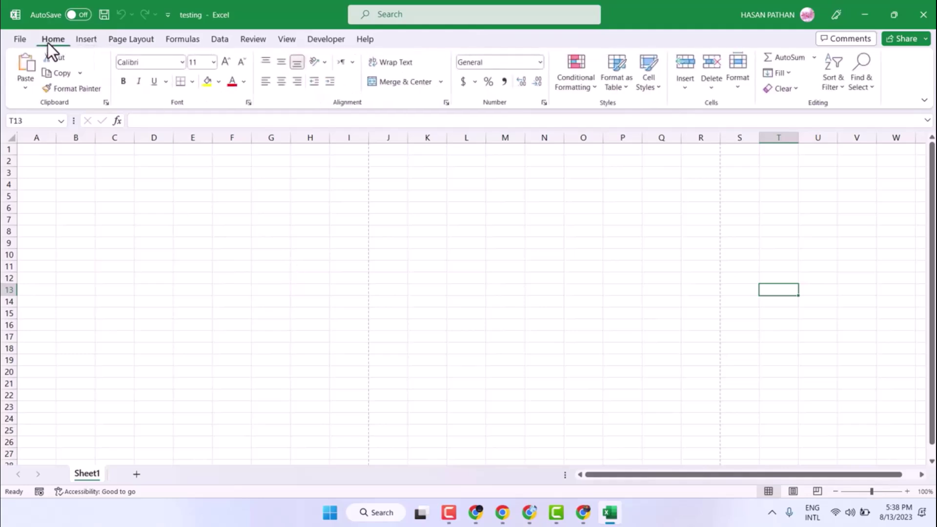
pyautogui.click(144, 186)
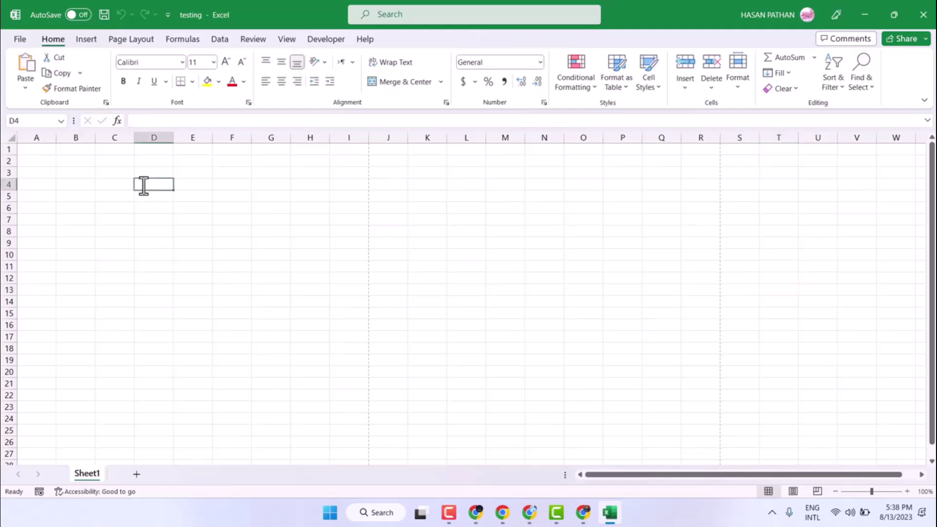
pyautogui.click(215, 62)
pyautogui.click(198, 297)
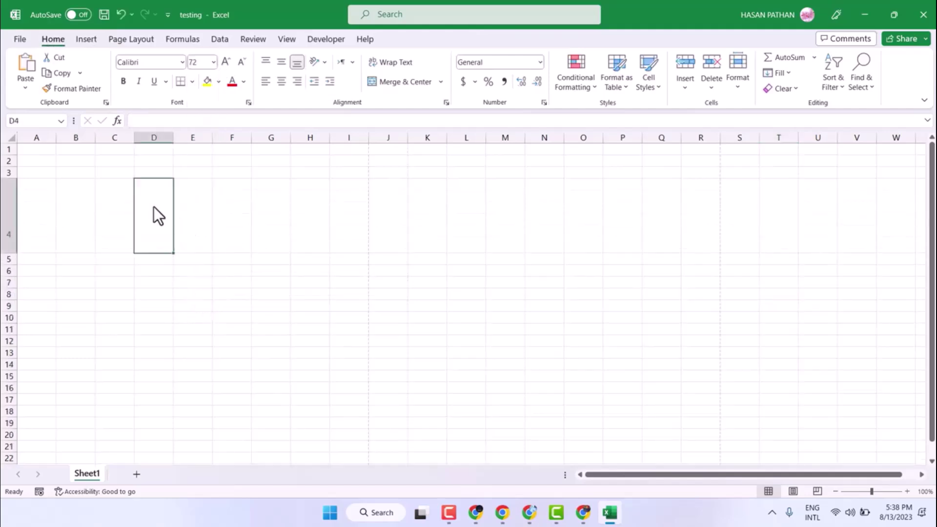
pyautogui.write('m')
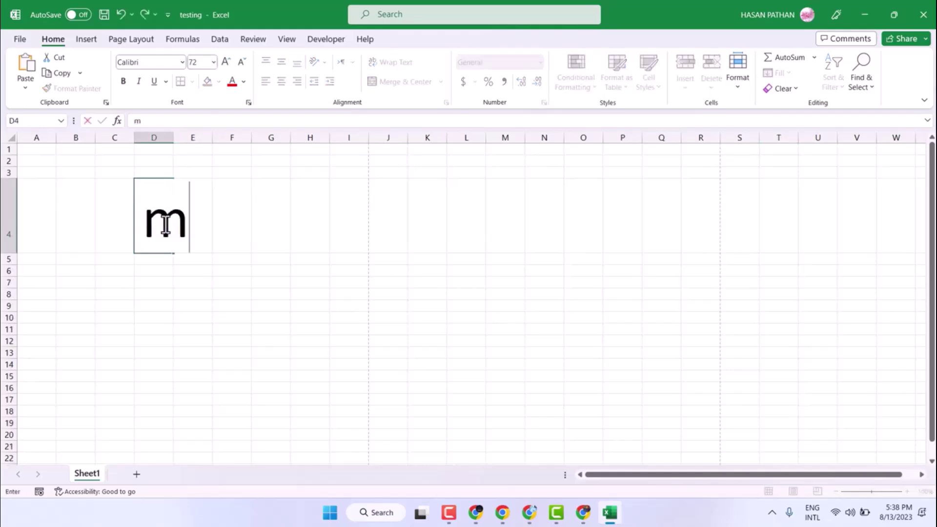
pyautogui.write('3')
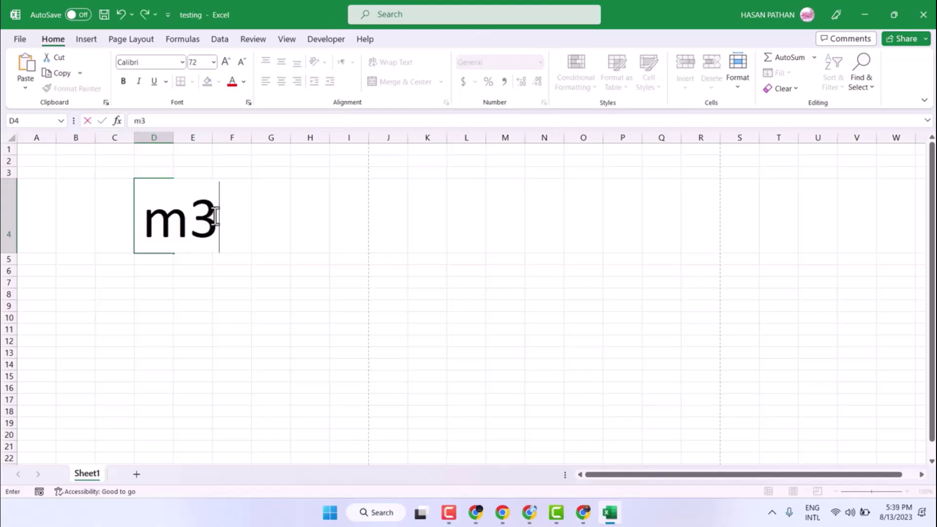
pyautogui.moveTo(212, 217); pyautogui.dragTo(201, 214)
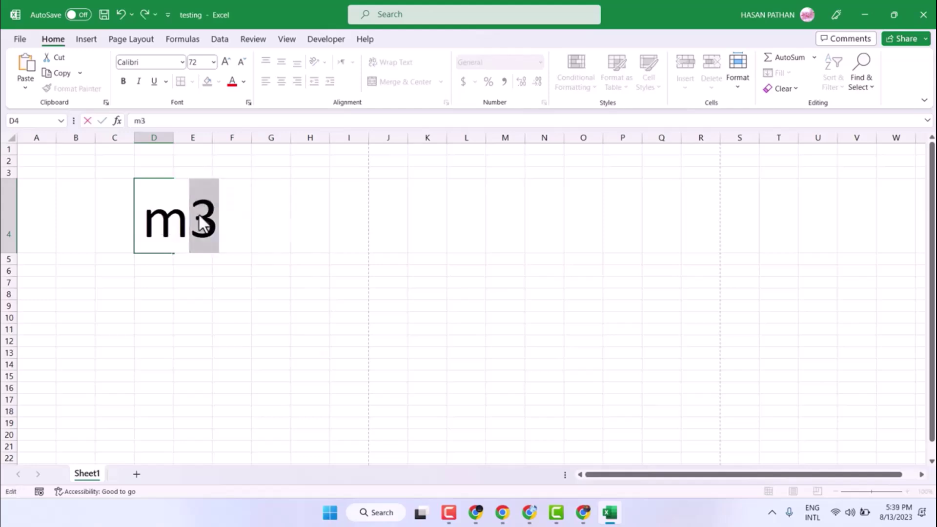
# Step: Make the selected 3 a superscript via Format Cells so D4 reads m³
pyautogui.rightClick(201, 220)
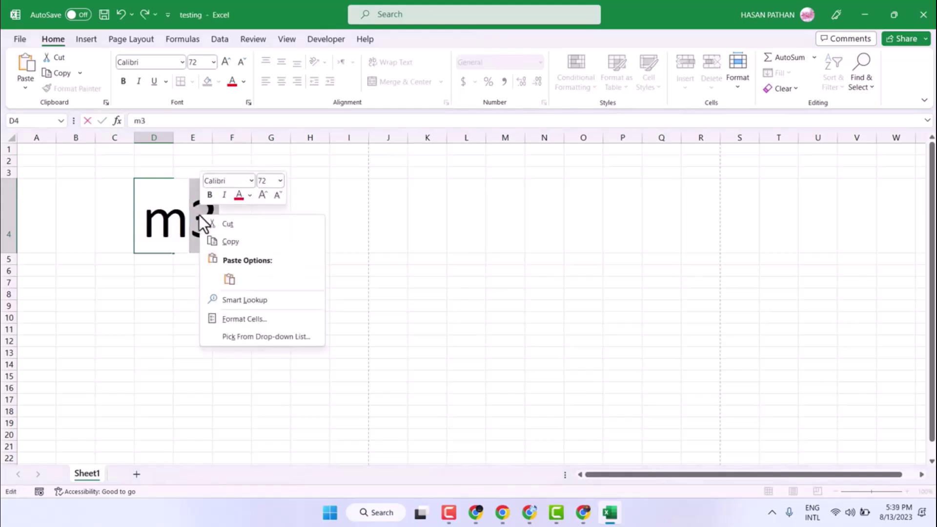
pyautogui.click(251, 322)
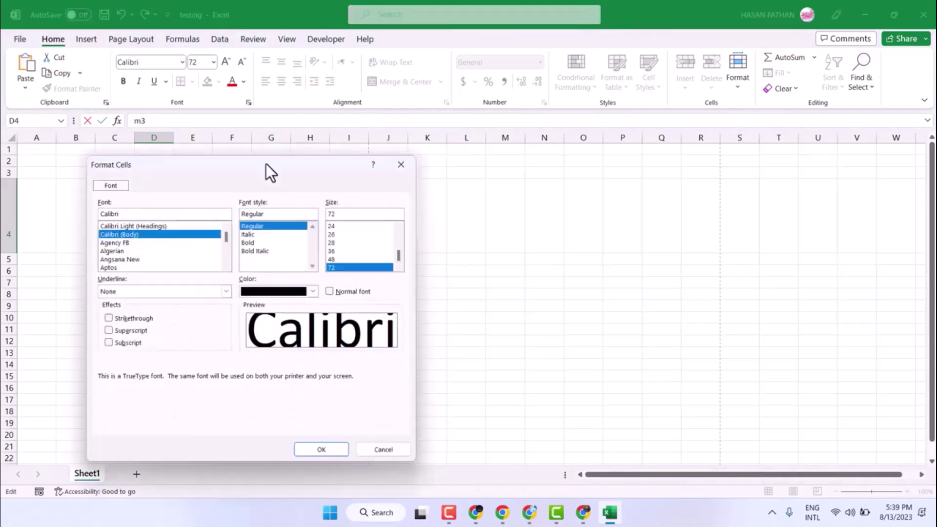
pyautogui.moveTo(265, 164); pyautogui.dragTo(631, 149)
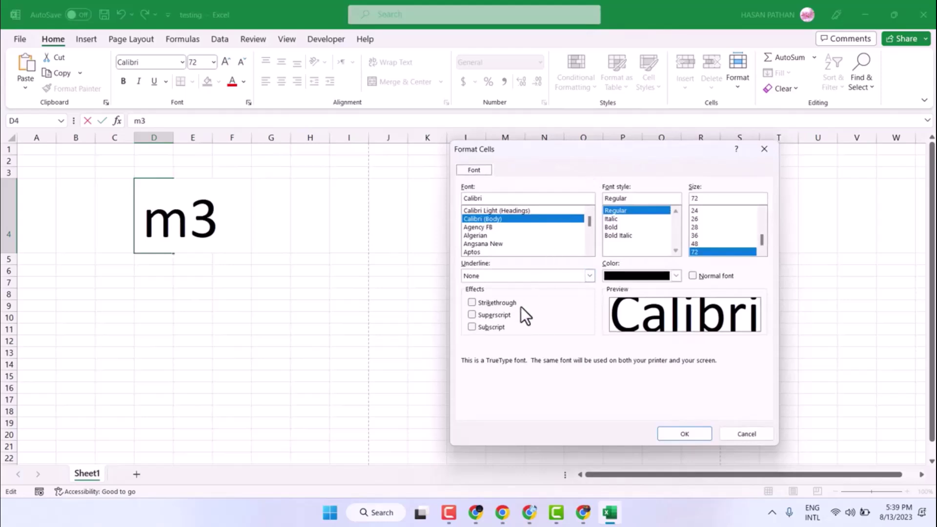
pyautogui.click(495, 315)
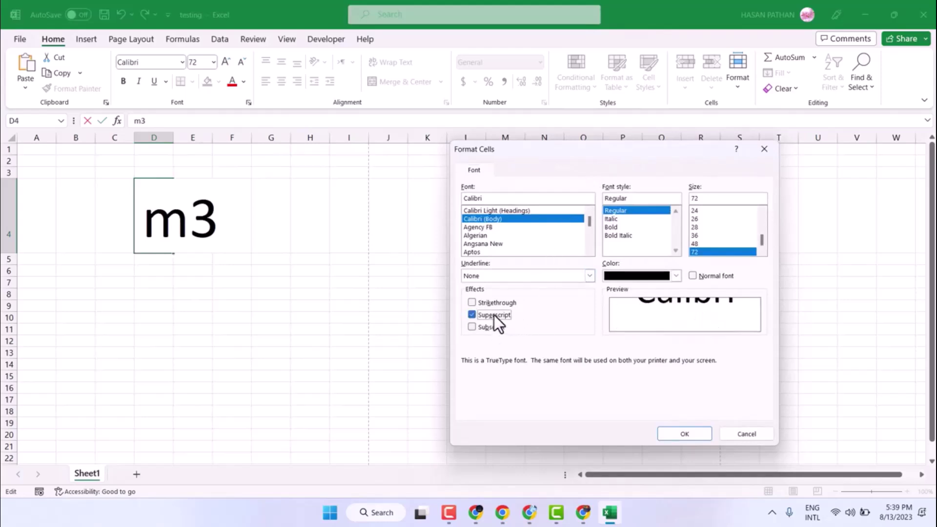
# Step: Confirm the superscript and enlarge the D4 text to 122 points
pyautogui.click(681, 435)
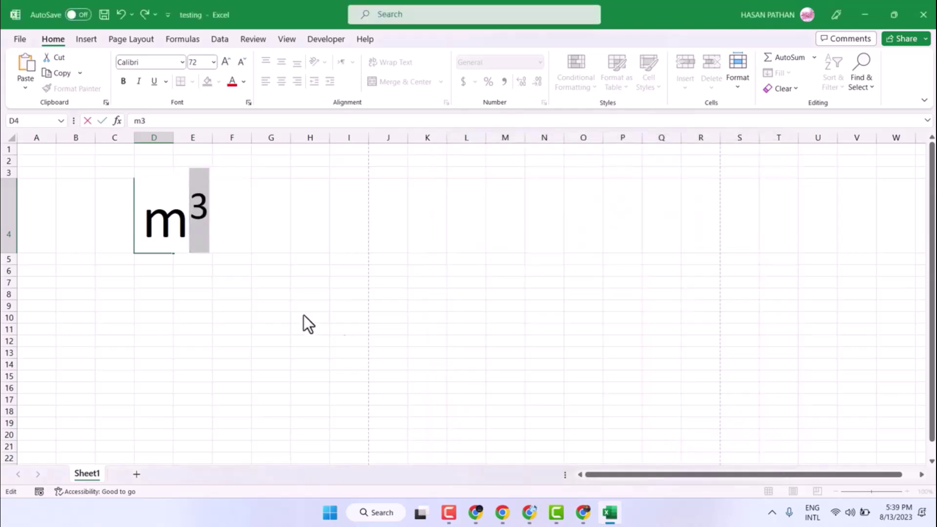
pyautogui.moveTo(212, 206); pyautogui.dragTo(153, 213)
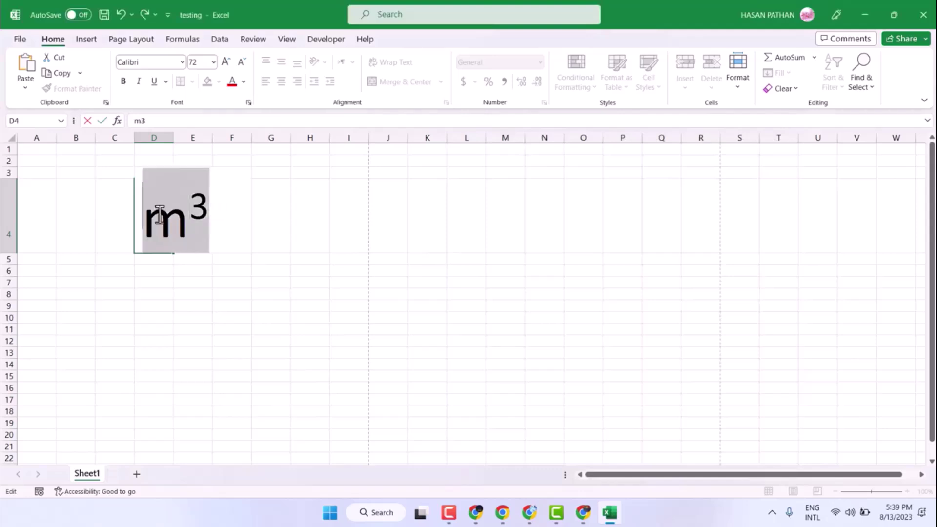
pyautogui.click(202, 63)
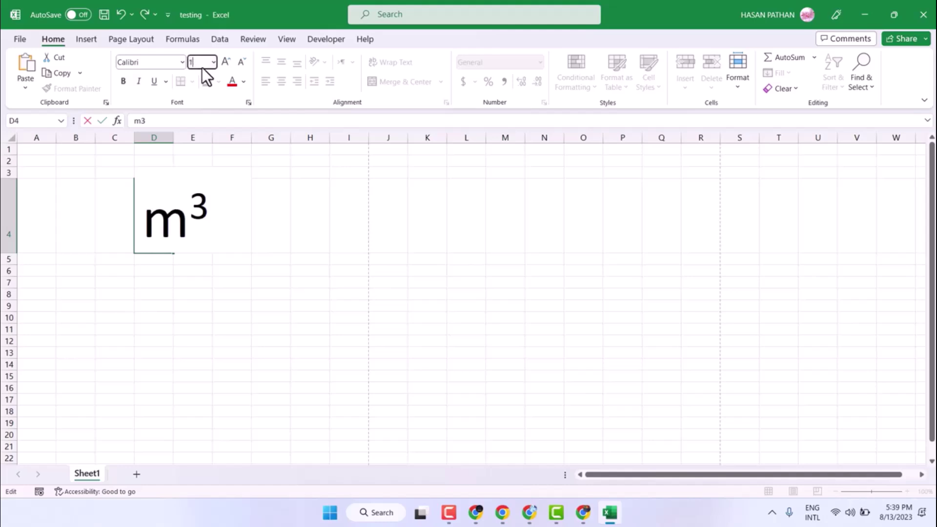
pyautogui.write('122')
pyautogui.press('Return')
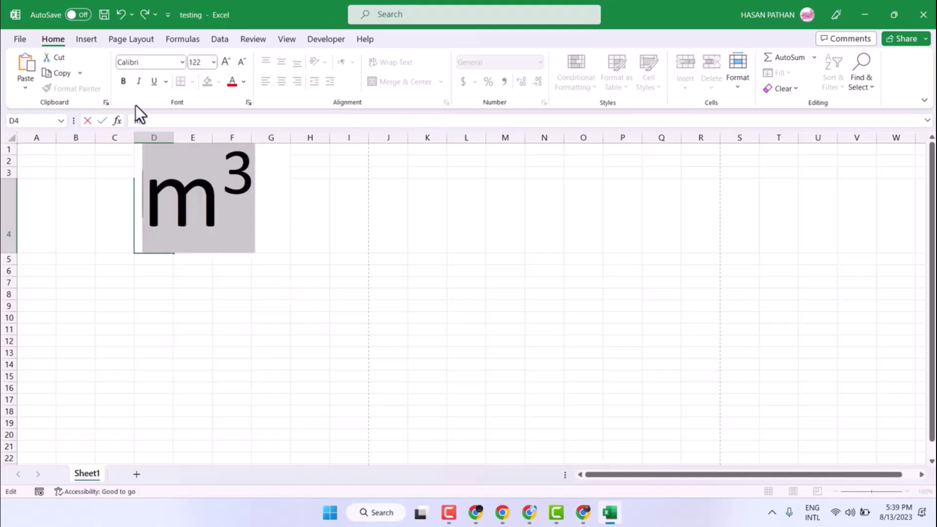
# Step: Replace m with a capital M and colour the superscript 3 red
pyautogui.click(224, 212)
pyautogui.press('BackSpace')
pyautogui.write('M')
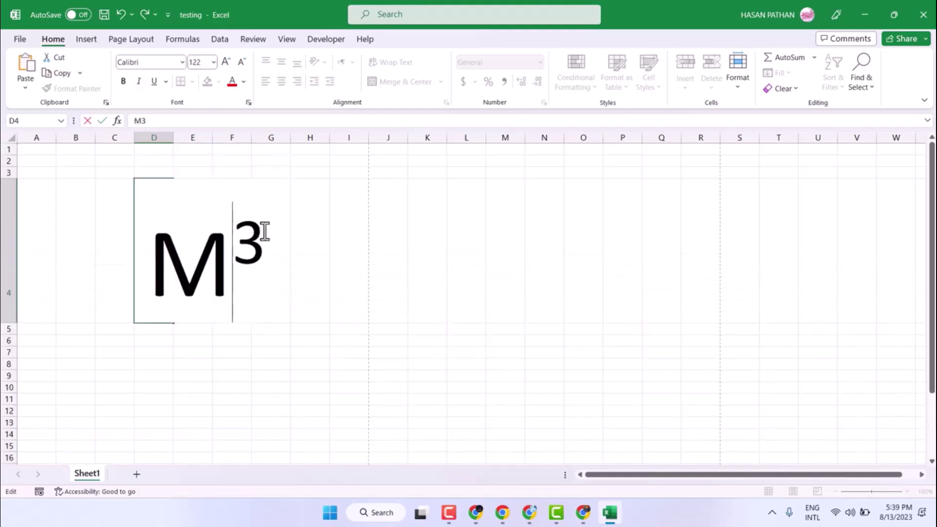
pyautogui.moveTo(264, 230); pyautogui.dragTo(249, 234)
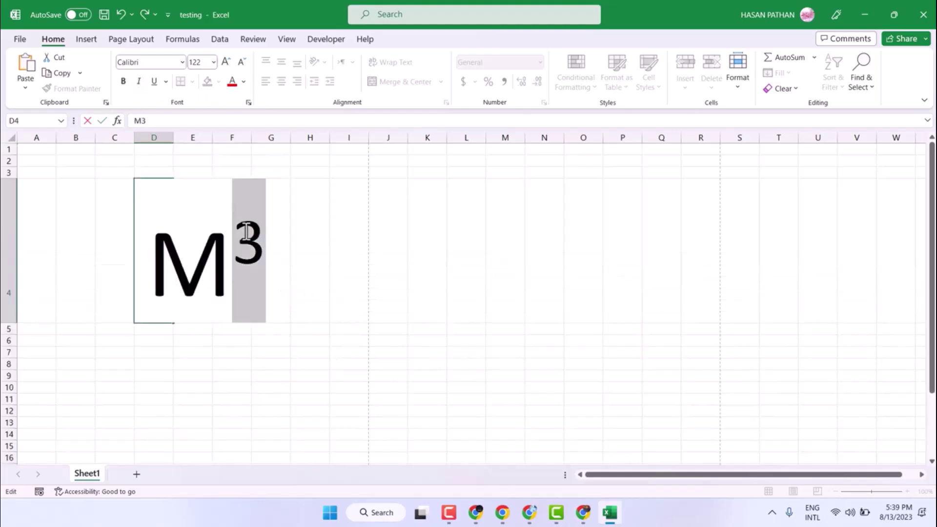
pyautogui.click(231, 82)
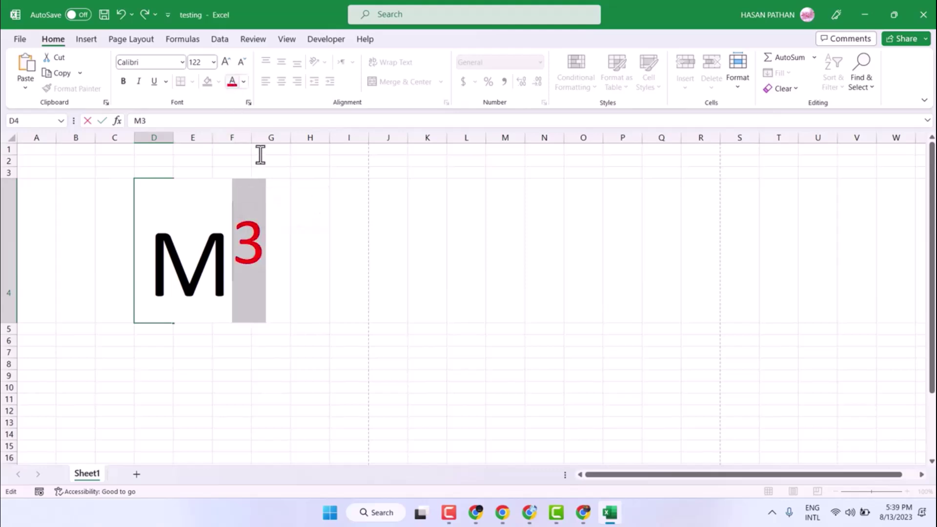
pyautogui.click(260, 386)
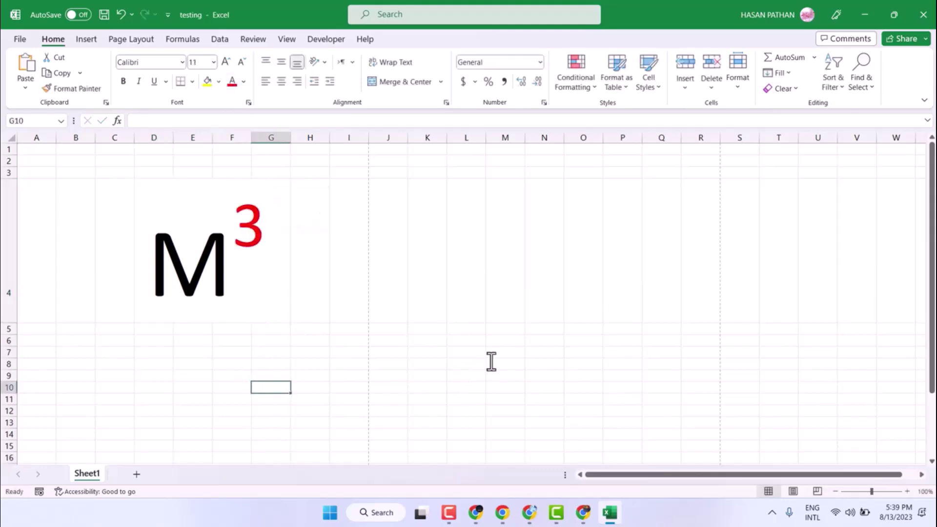
pyautogui.click(200, 251)
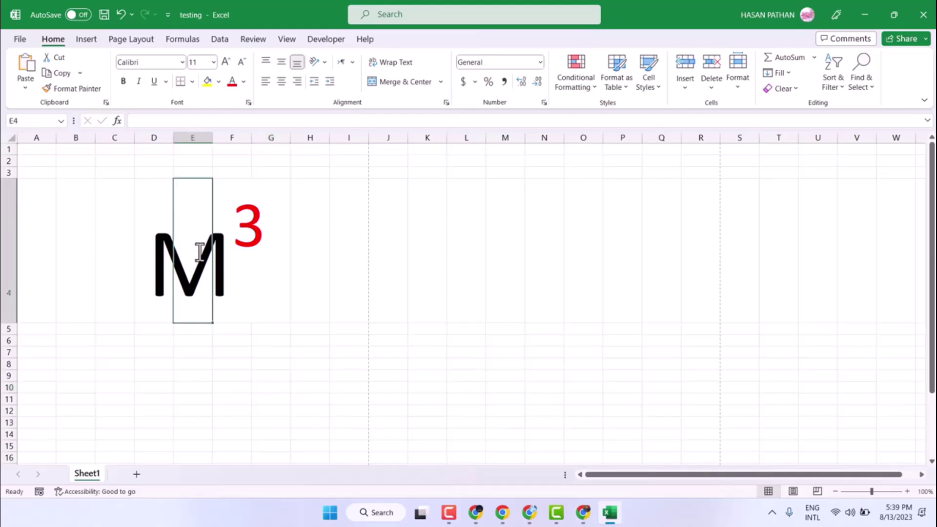
pyautogui.click(243, 362)
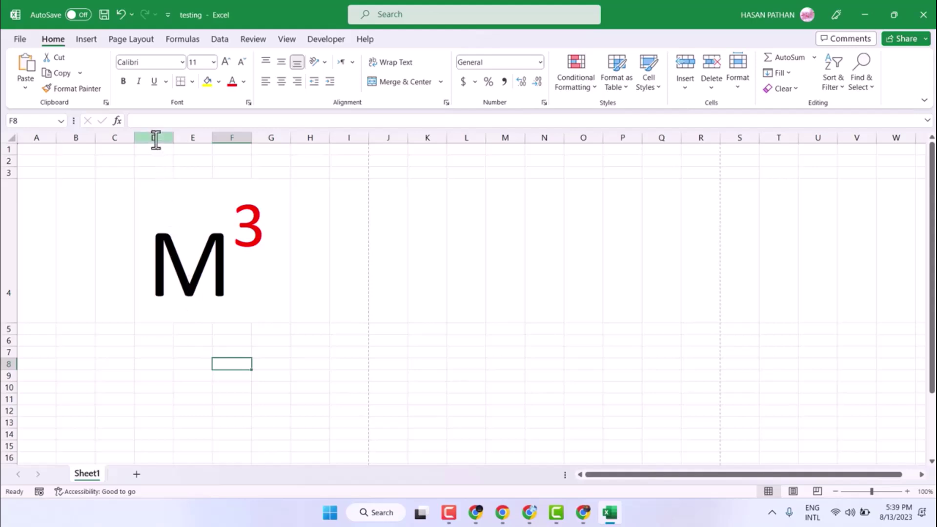
pyautogui.click(177, 241)
pyautogui.click(153, 138)
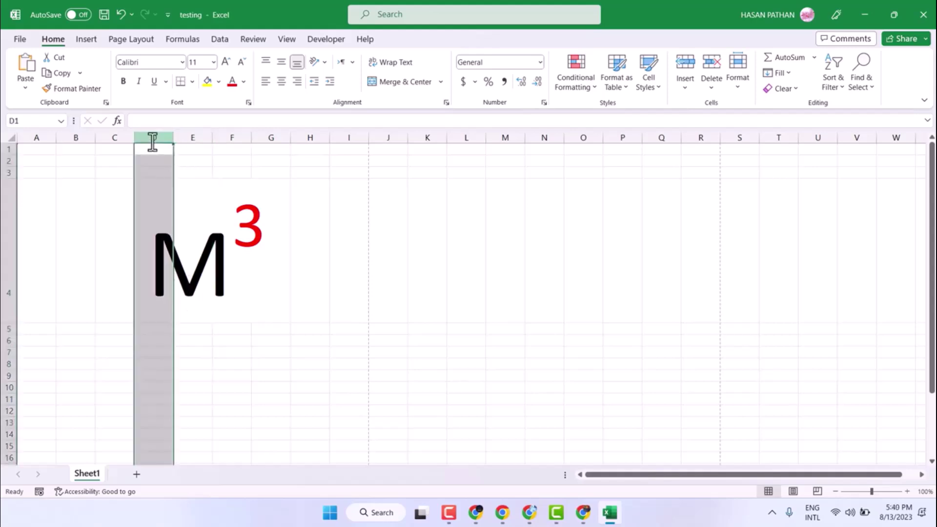
pyautogui.click(154, 251)
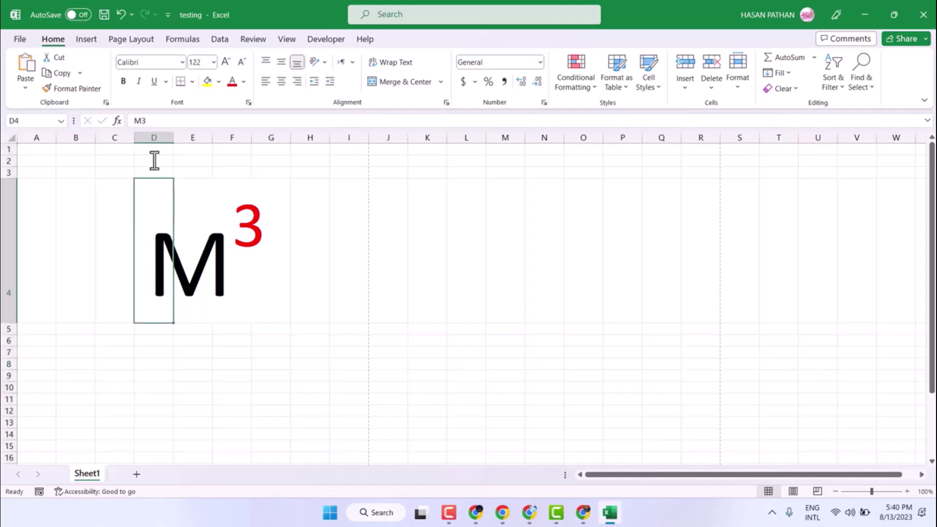
pyautogui.click(198, 242)
pyautogui.click(154, 249)
pyautogui.doubleClick(167, 258)
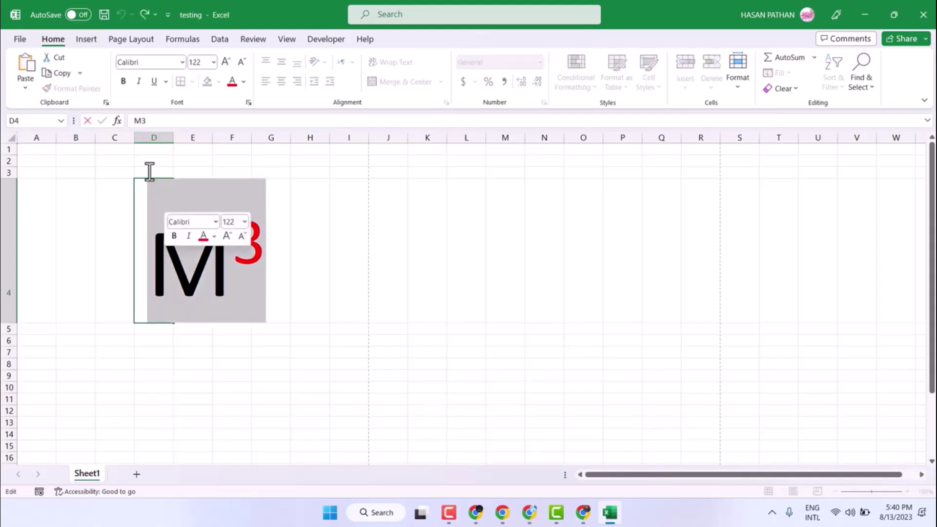
pyautogui.click(185, 249)
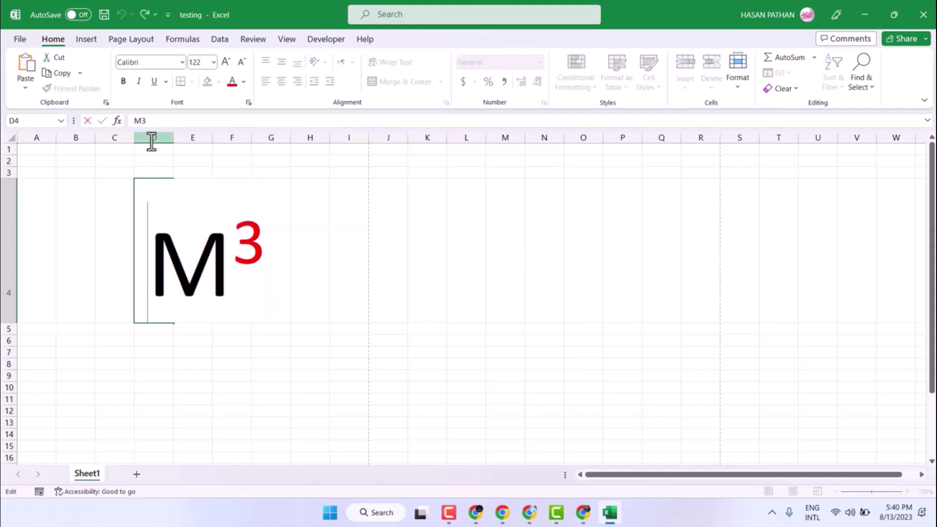
pyautogui.hotkey('shift', 'Right')
pyautogui.hotkey('shift', 'Right')
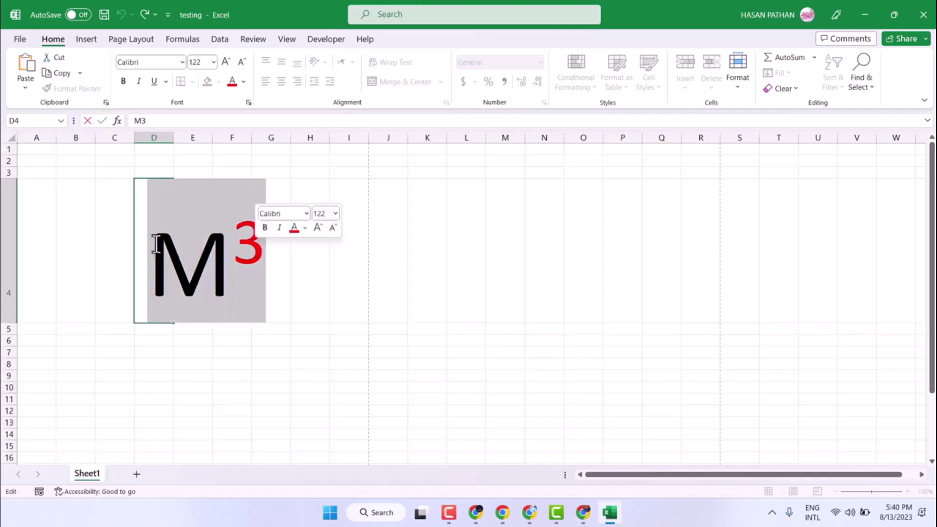
pyautogui.click(230, 380)
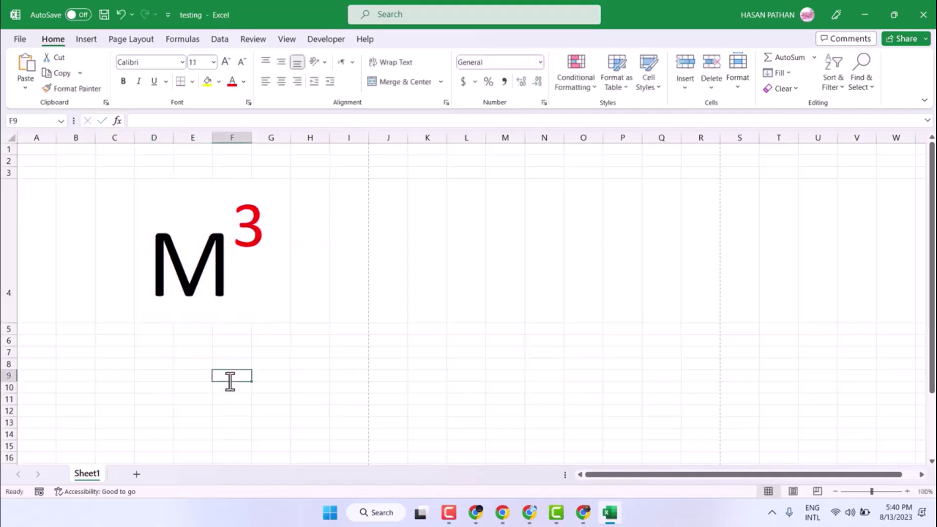